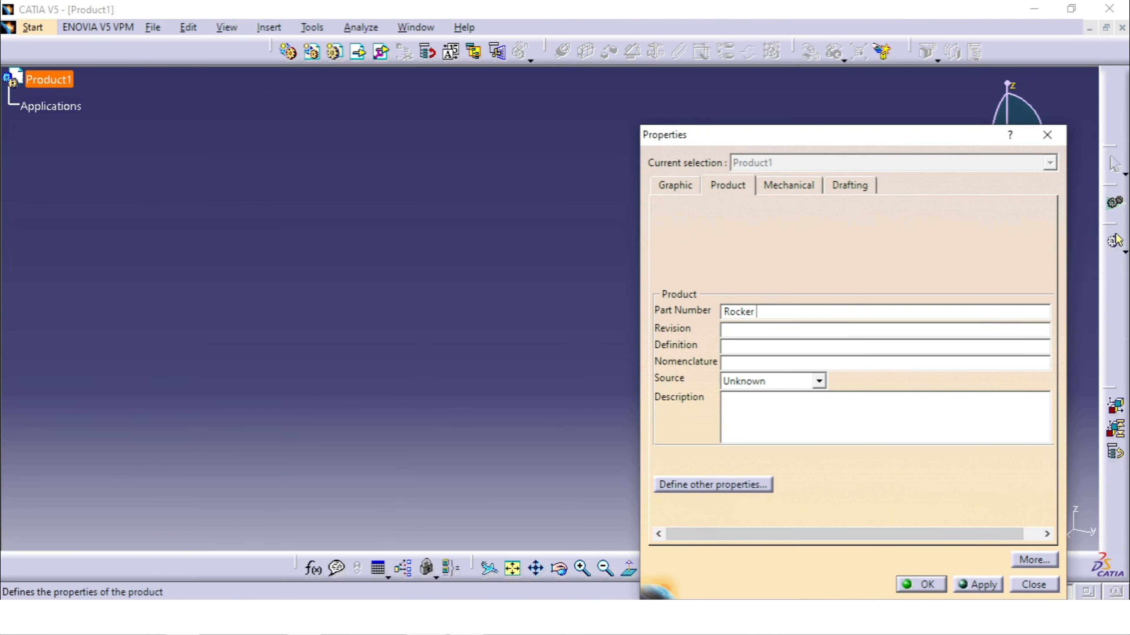
# Complete the product's part number as Rocker Arm Assembly and apply the properties
pyautogui.write('Arm Assembly')
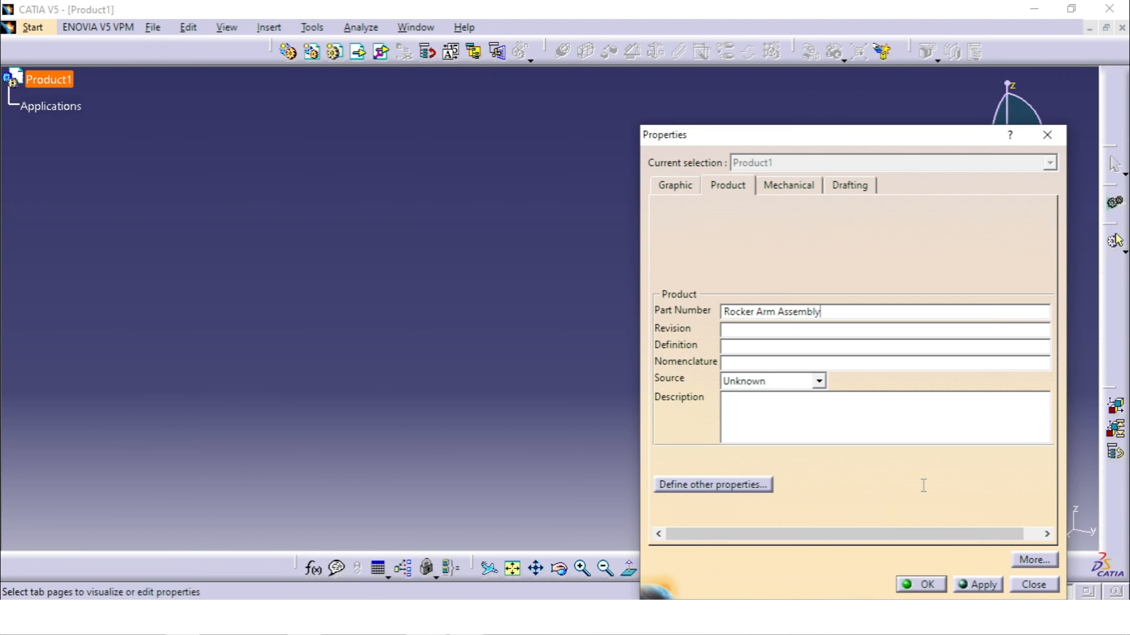
pyautogui.click(921, 584)
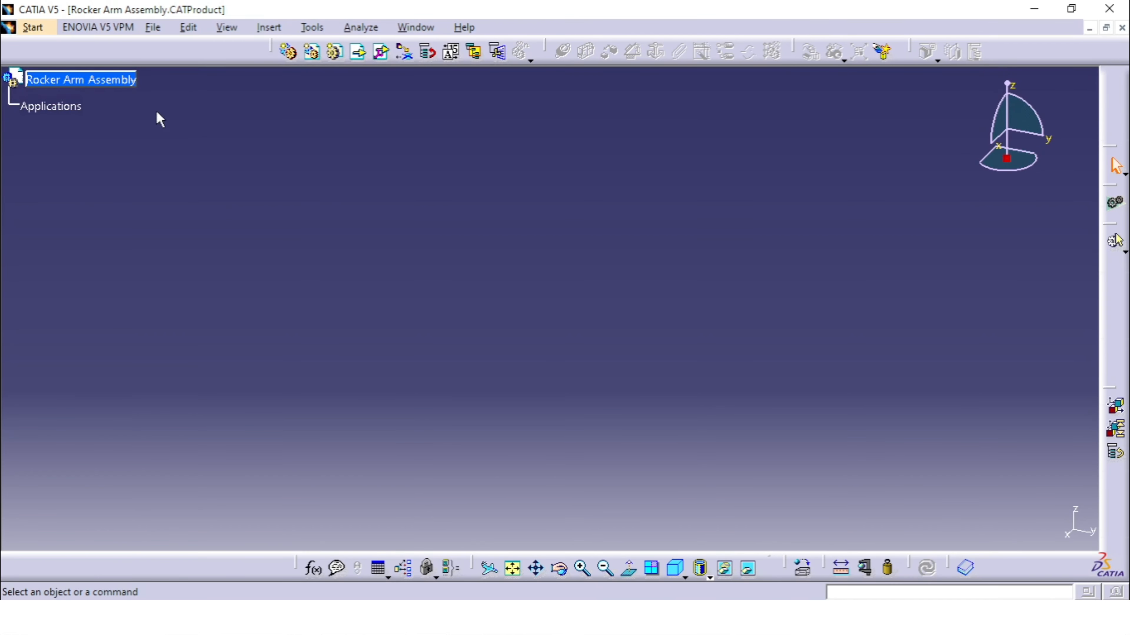
# Insert the existing Rocker Arm part from the Rocker assembly folder into the Rocker Arm Assembly product
pyautogui.click(98, 82)
pyautogui.click(154, 158)
pyautogui.click(91, 80)
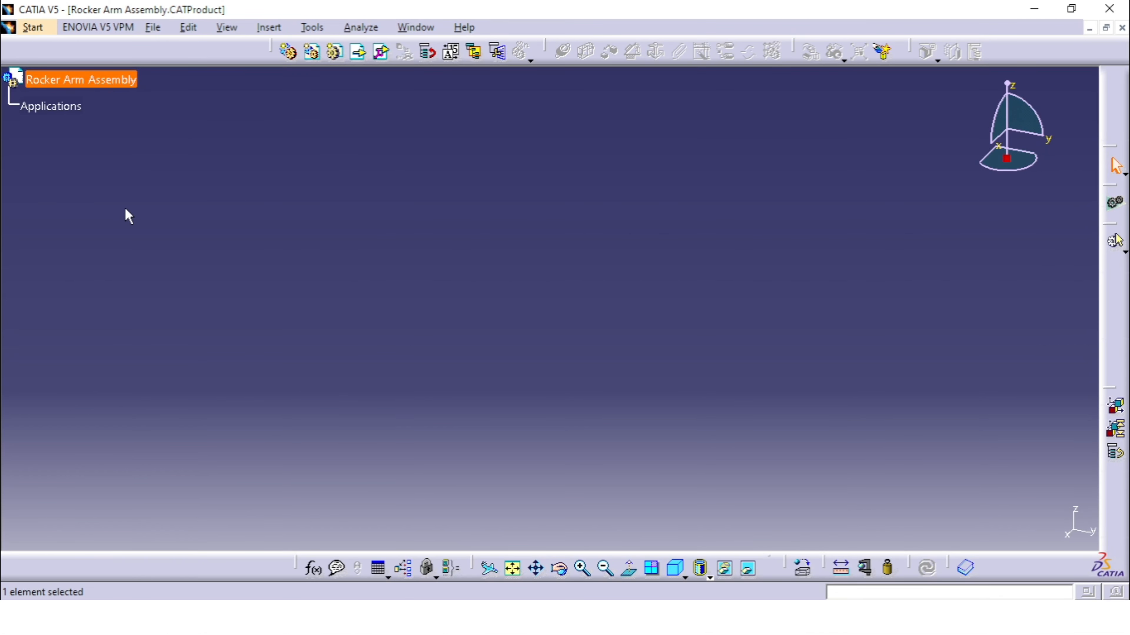
pyautogui.click(357, 61)
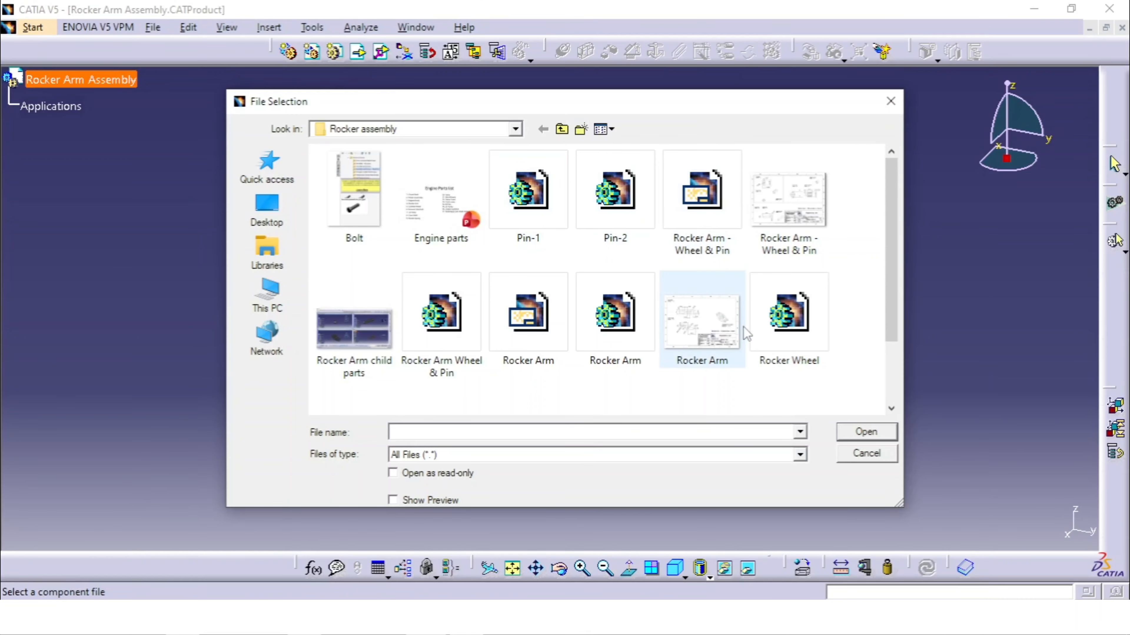
pyautogui.click(629, 334)
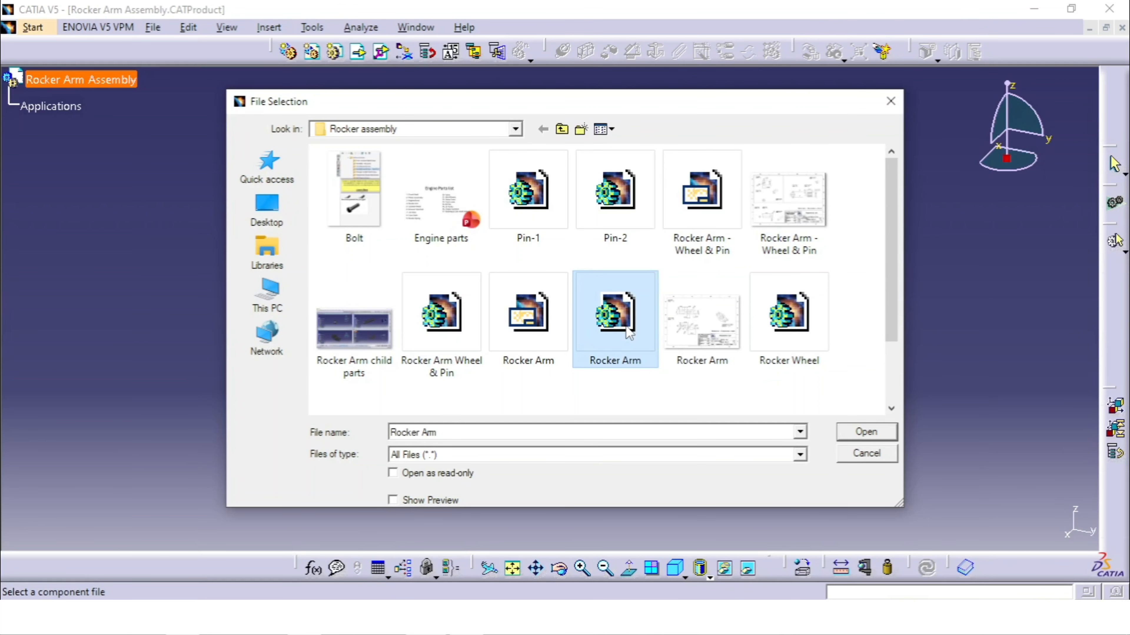
pyautogui.click(875, 437)
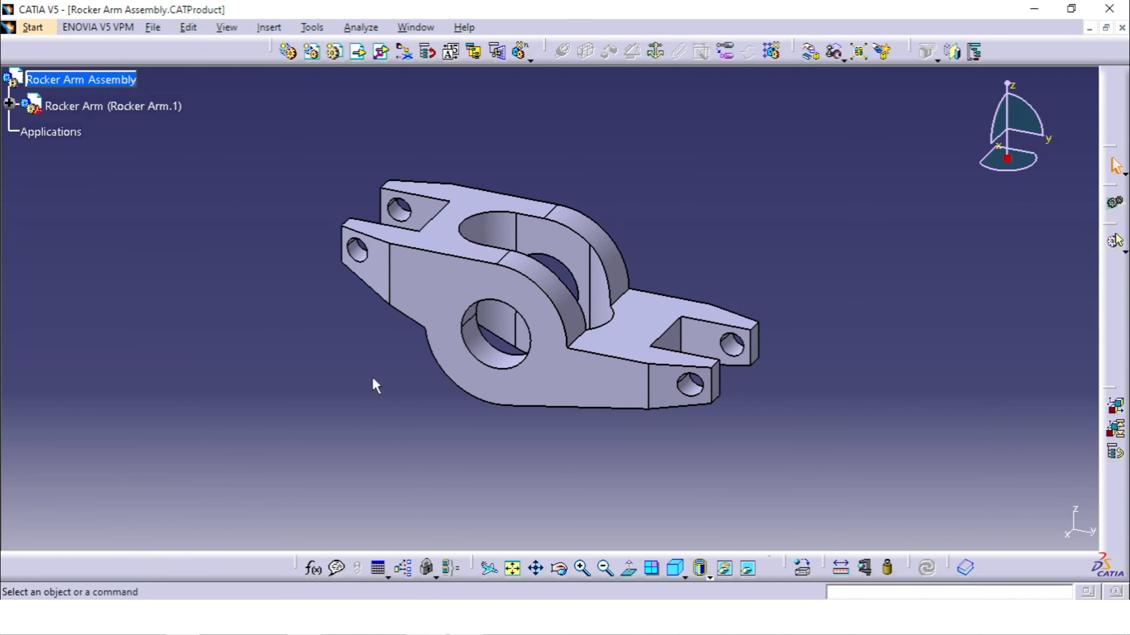
pyautogui.moveTo(660, 254); pyautogui.dragTo(747, 280, button='middle')
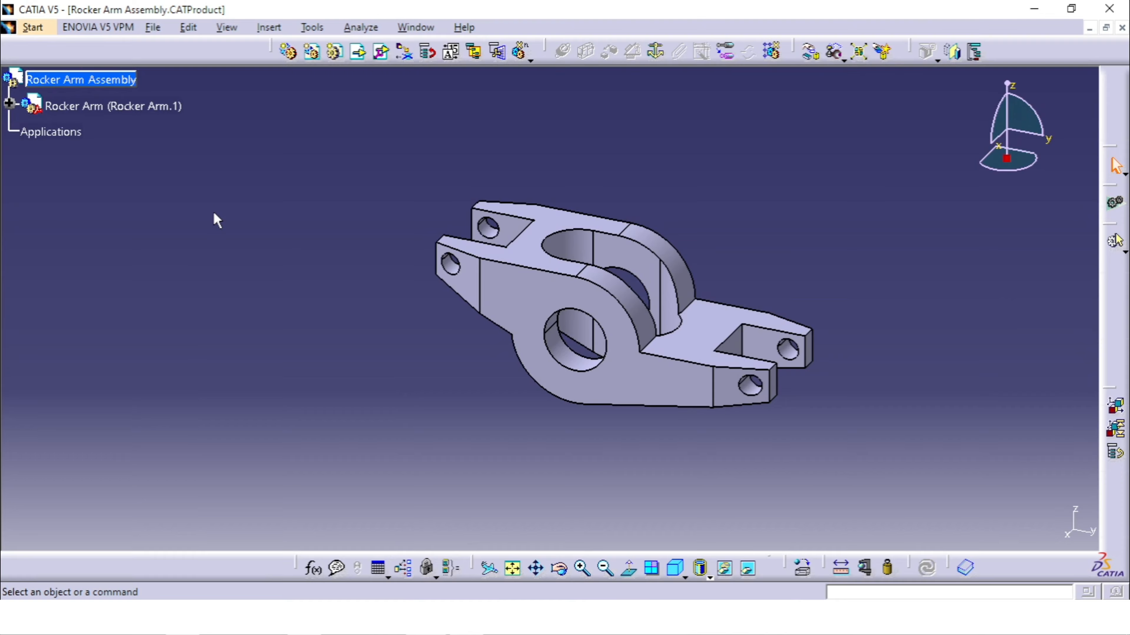
# Fix the Rocker Arm component in place with a Fix constraint
pyautogui.click(176, 107)
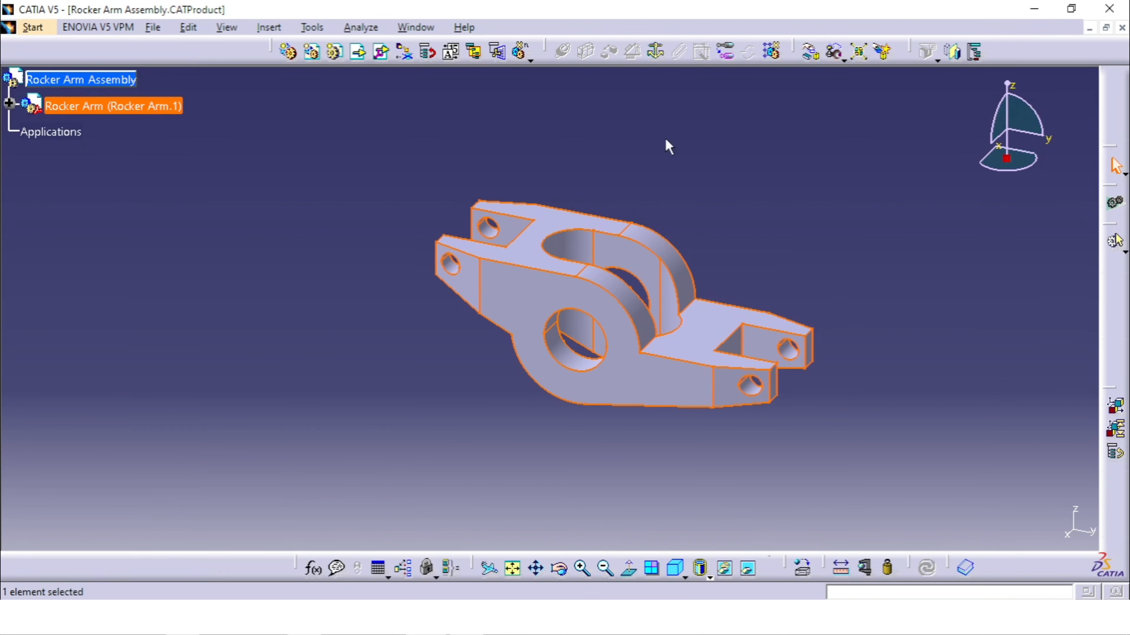
pyautogui.click(655, 52)
pyautogui.click(676, 175)
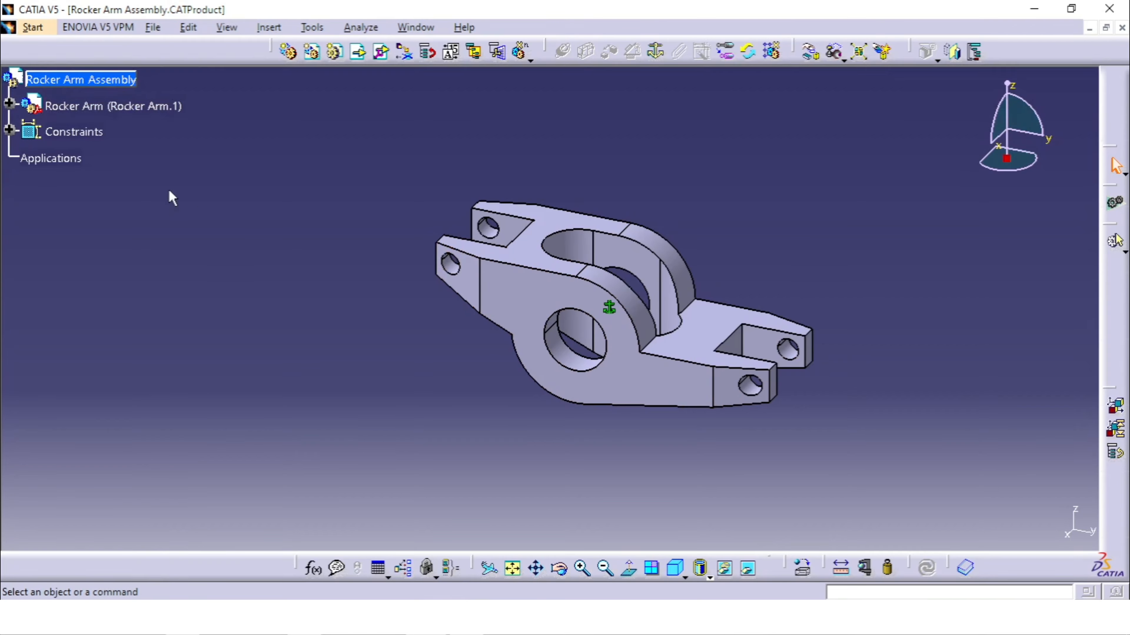
# Insert the existing Pin-1 part from the Rocker assembly folder into the Rocker Arm Assembly product
pyautogui.click(54, 80)
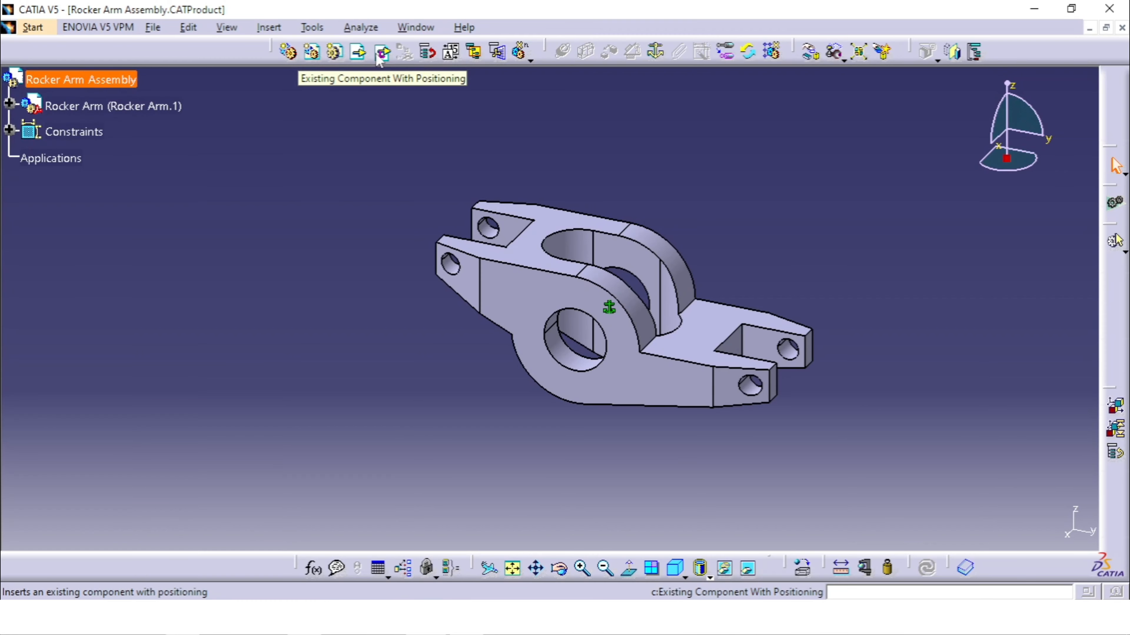
pyautogui.click(359, 53)
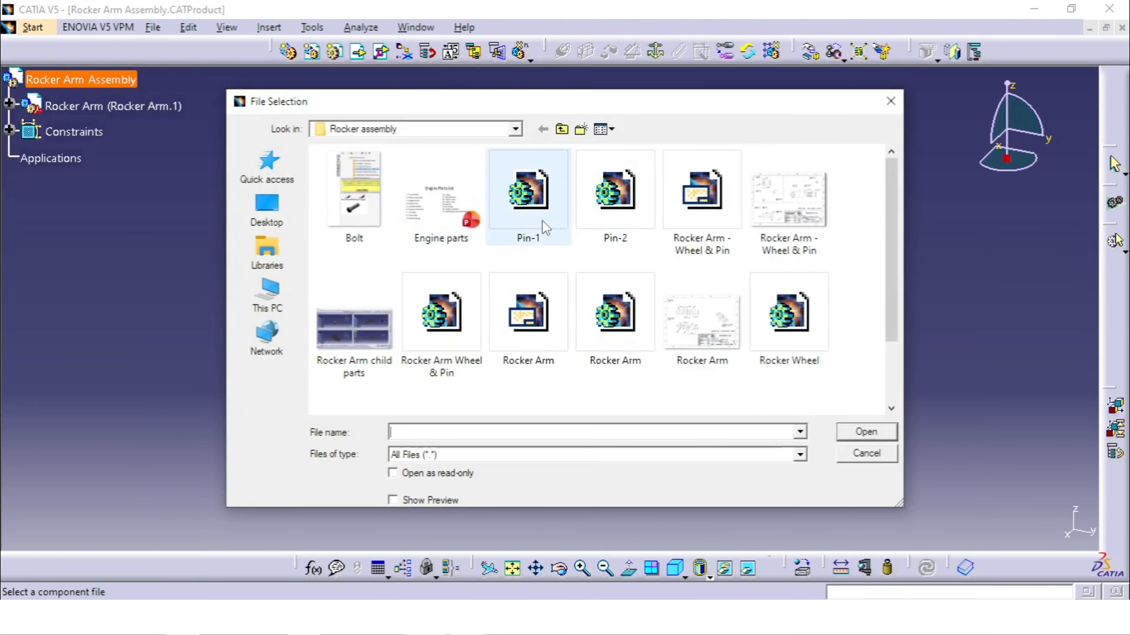
pyautogui.click(545, 227)
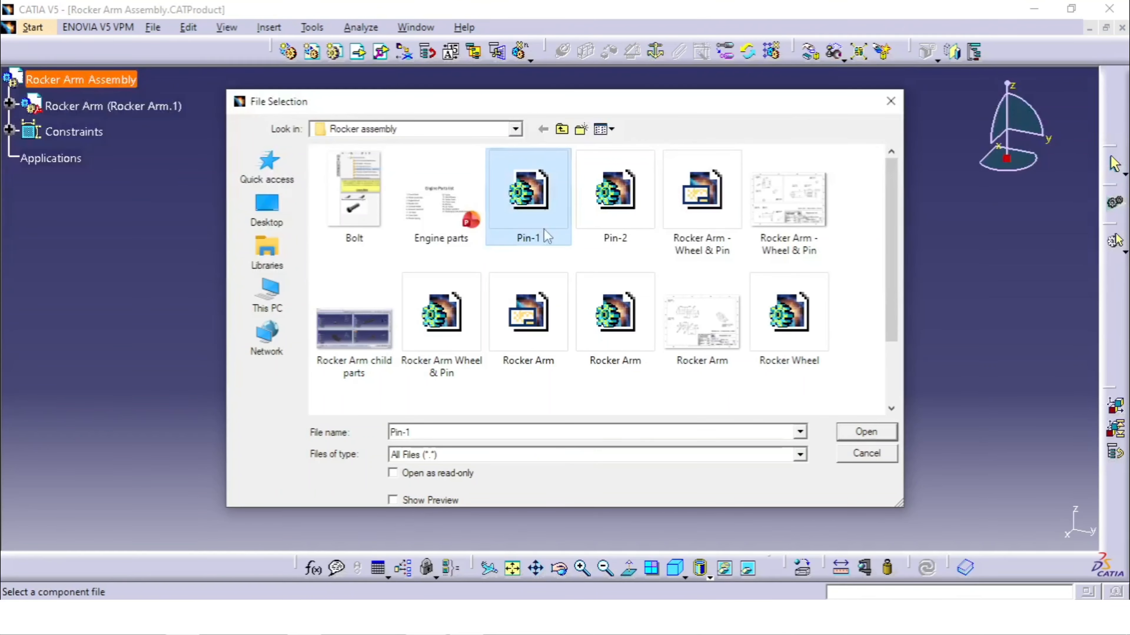
pyautogui.click(865, 433)
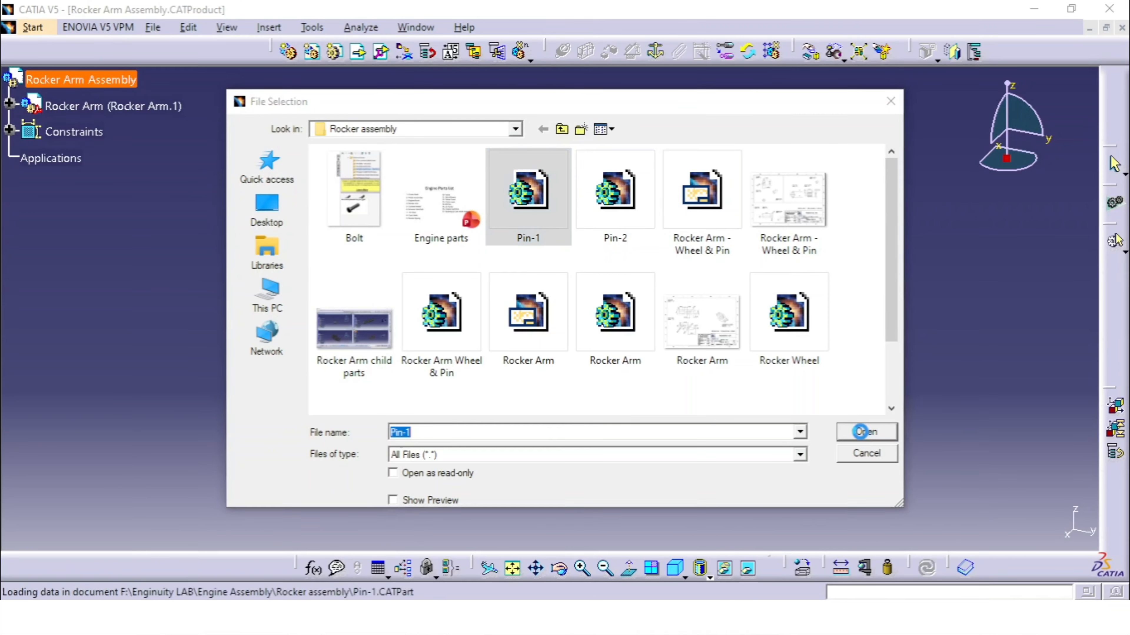
pyautogui.moveTo(676, 206); pyautogui.dragTo(574, 264, button='middle')
pyautogui.moveTo(542, 353); pyautogui.dragTo(567, 343, button='middle')
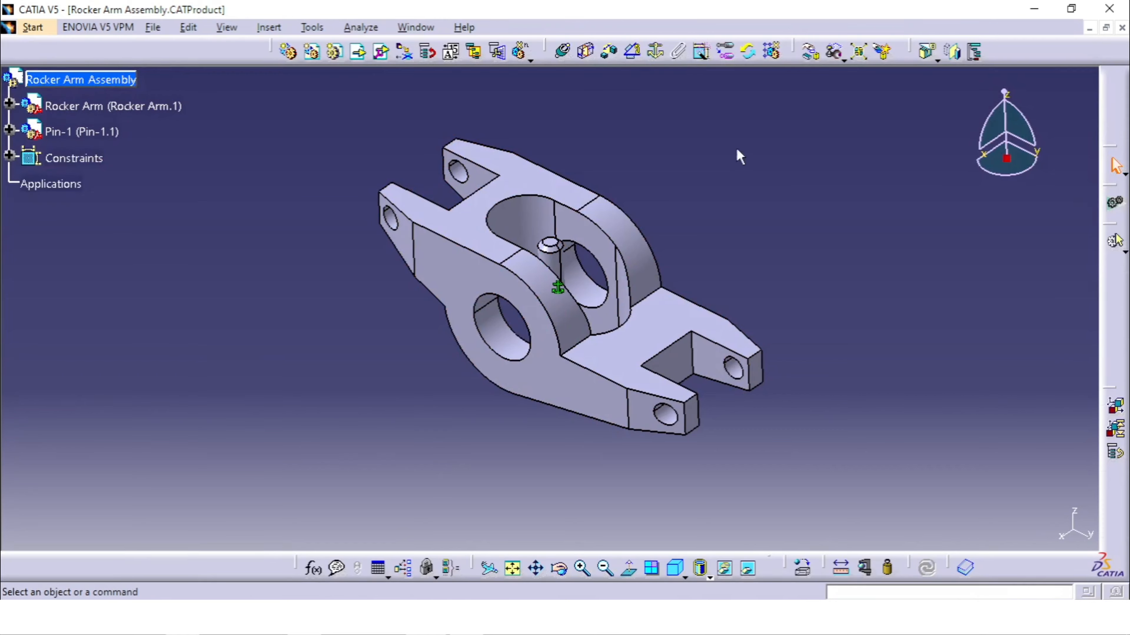
# Add a coincidence constraint between the Pin-1 axis and the small hole axis at the rocker arm's upper forked end
pyautogui.click(564, 52)
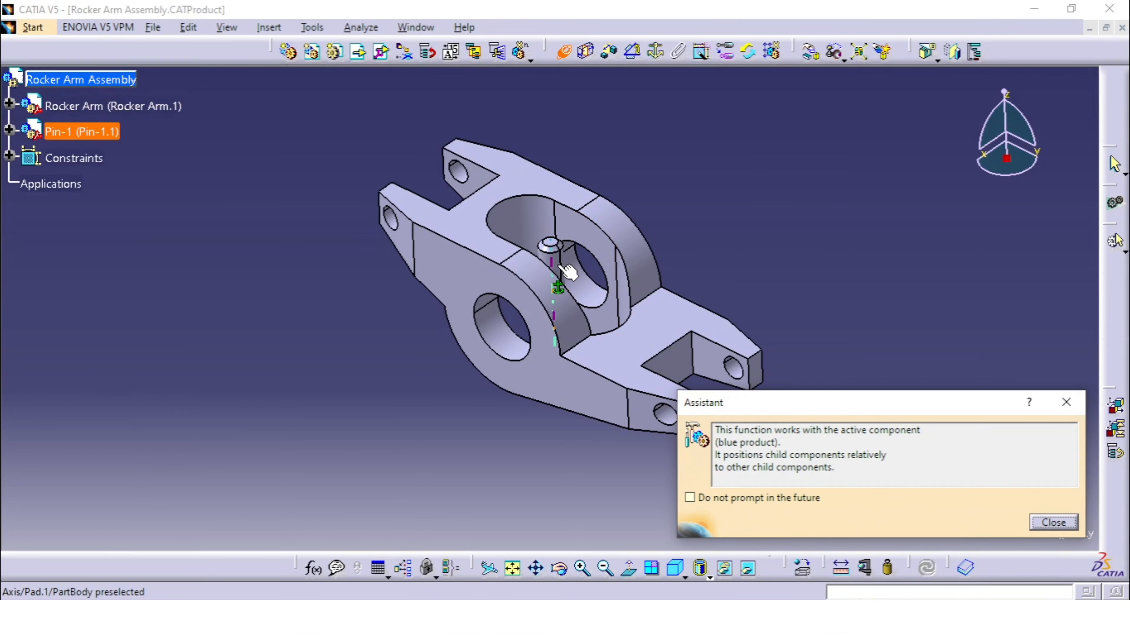
pyautogui.keyDown('ctrl'); pyautogui.moveTo(559, 266); pyautogui.dragTo(561, 255, button='middle'); pyautogui.keyUp('ctrl')
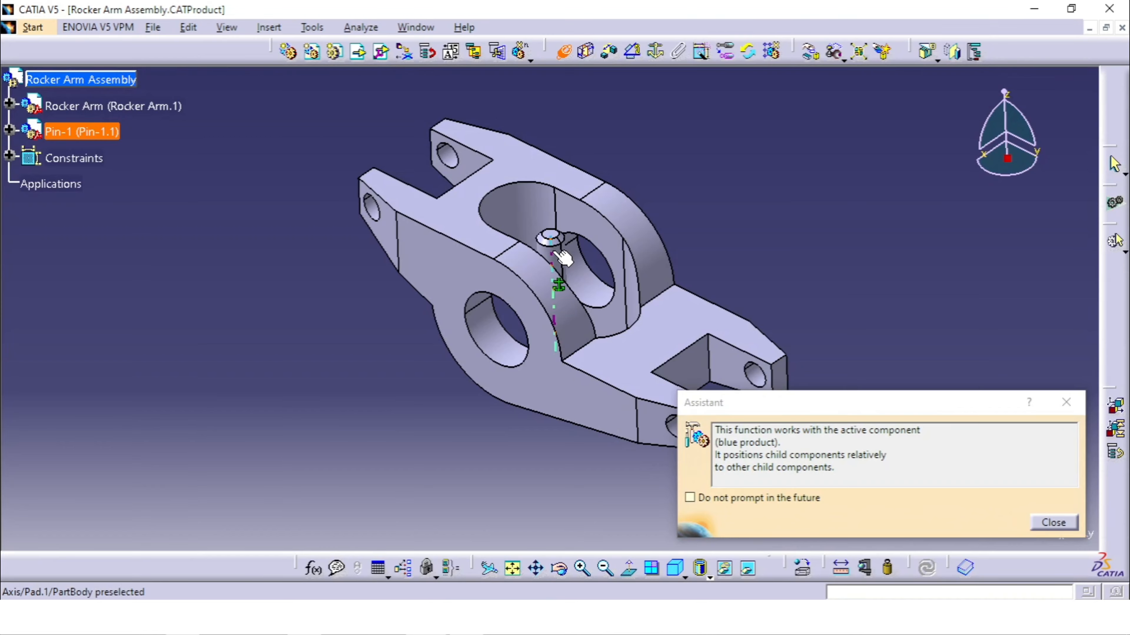
pyautogui.click(561, 255)
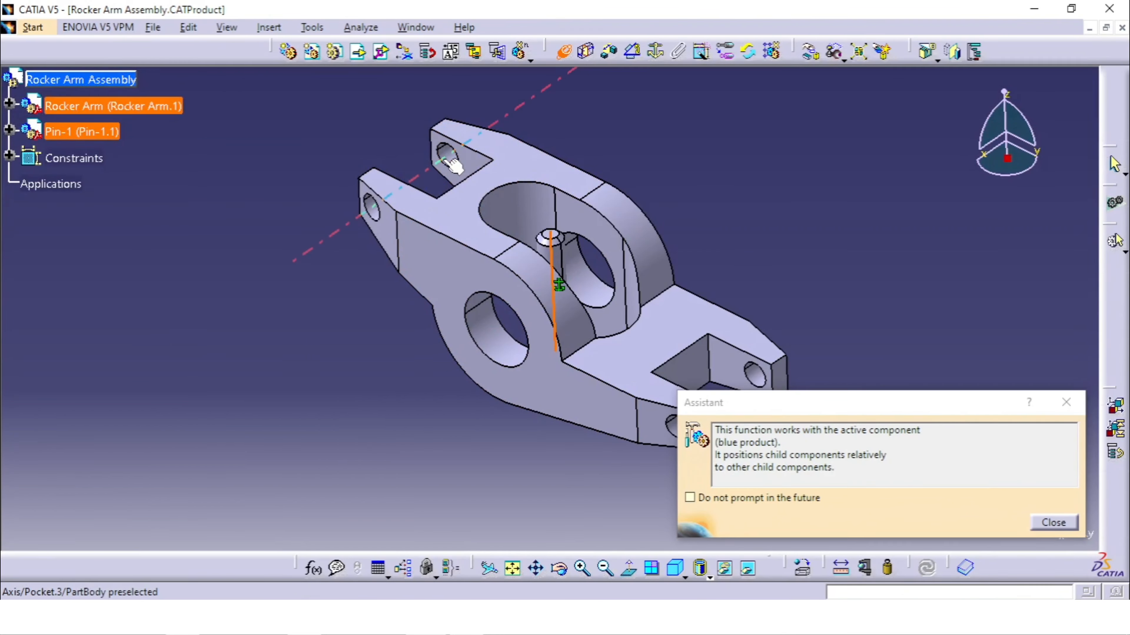
pyautogui.click(458, 165)
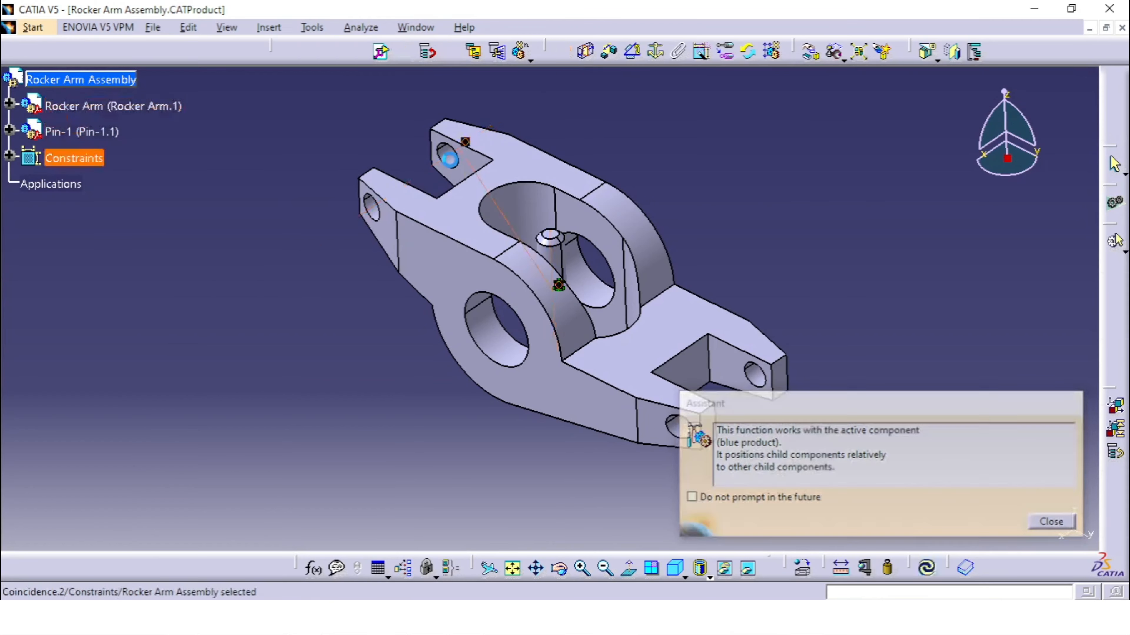
pyautogui.moveTo(452, 220); pyautogui.dragTo(502, 221, button='middle')
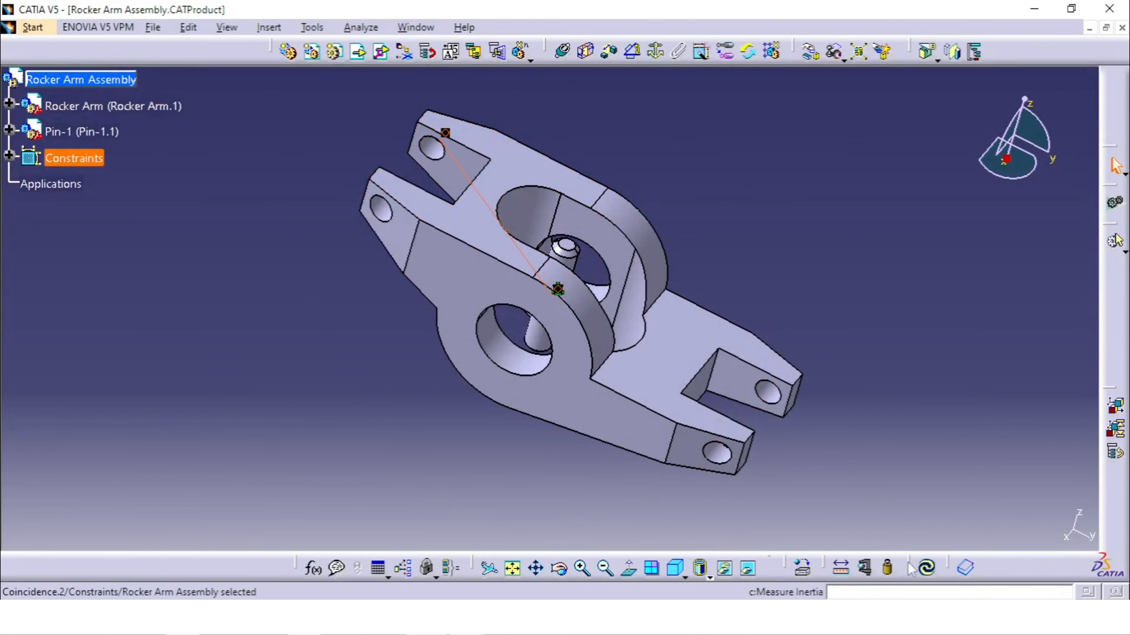
# Update the assembly to apply the pin's coincidence constraint
pyautogui.click(926, 568)
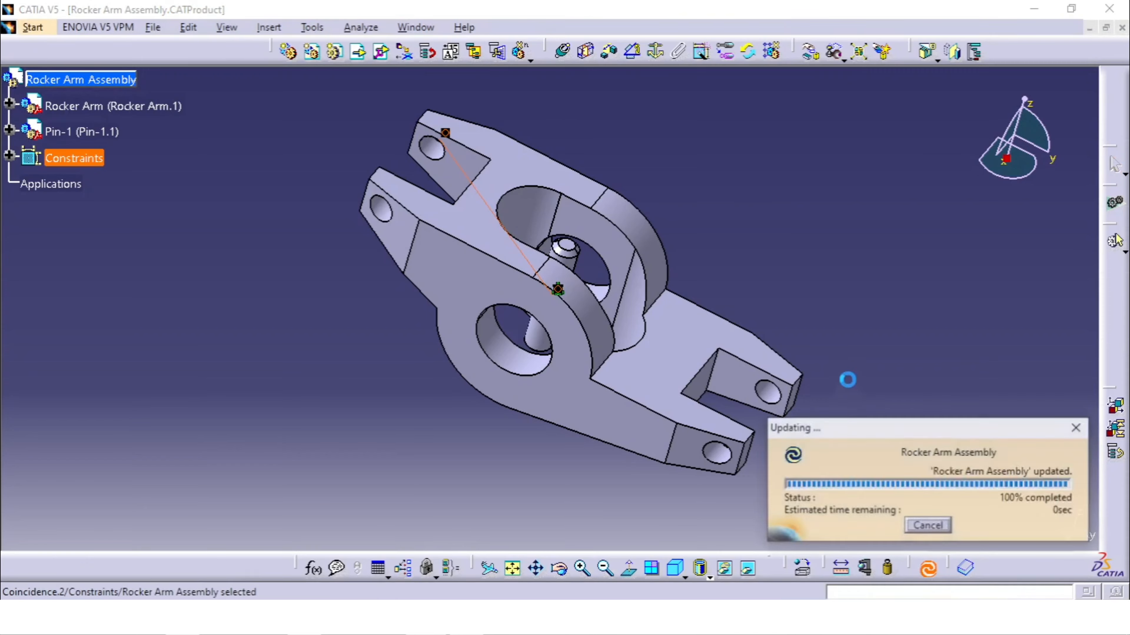
pyautogui.moveTo(816, 247); pyautogui.dragTo(676, 255, button='middle')
pyautogui.moveTo(485, 329); pyautogui.dragTo(550, 383, button='middle')
pyautogui.moveTo(804, 357); pyautogui.dragTo(841, 229, button='middle')
pyautogui.middleClick(841, 229)
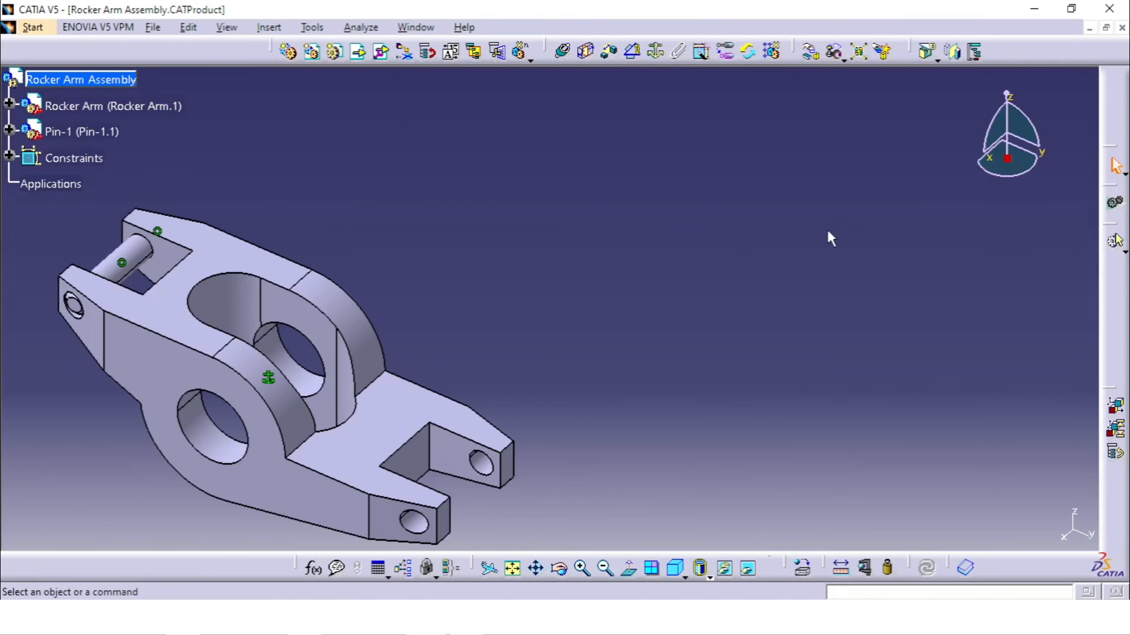
pyautogui.moveTo(573, 253); pyautogui.dragTo(742, 248, button='middle')
pyautogui.click(775, 246)
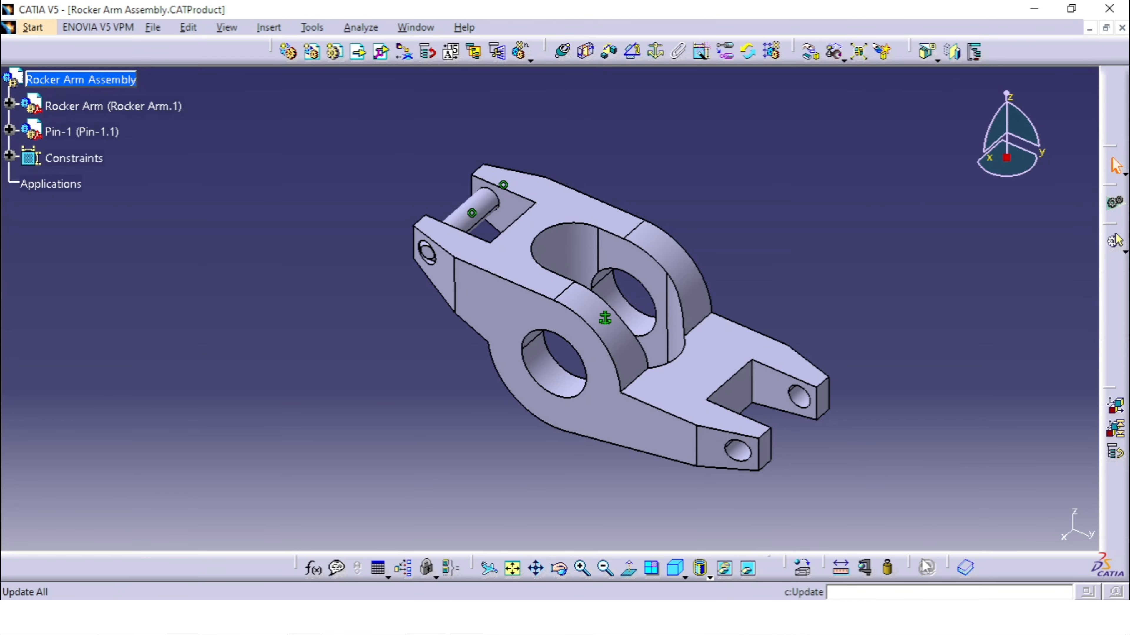
# Set the Assembly Design options to automatic update, active-level propagation depth and automatic exact update status at open
pyautogui.click(312, 27)
pyautogui.click(337, 165)
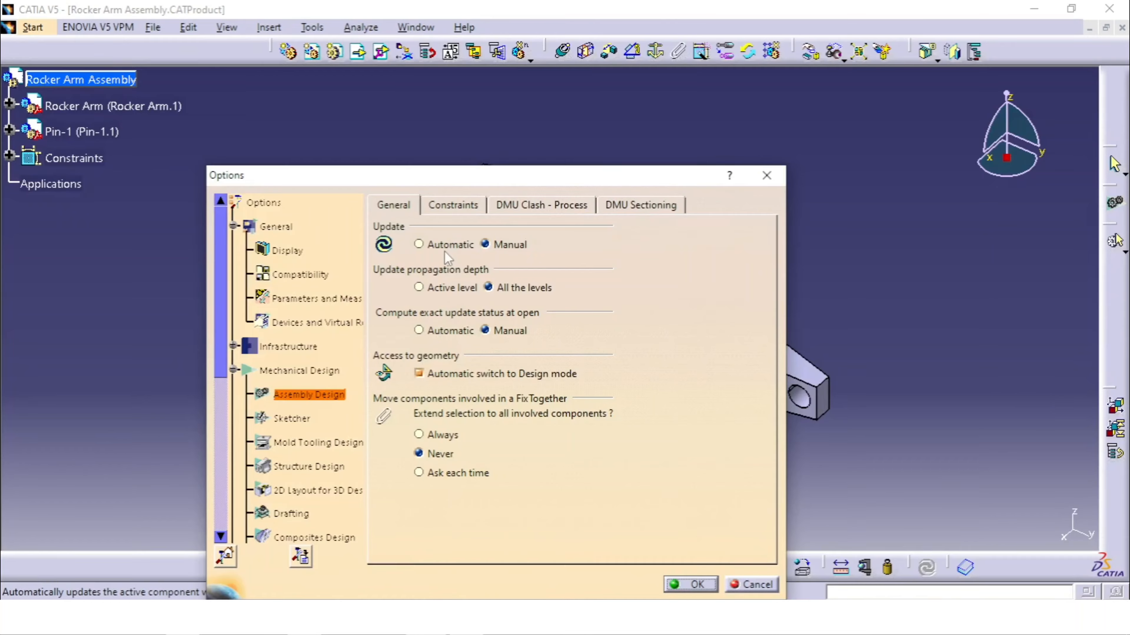
pyautogui.click(444, 245)
pyautogui.click(451, 287)
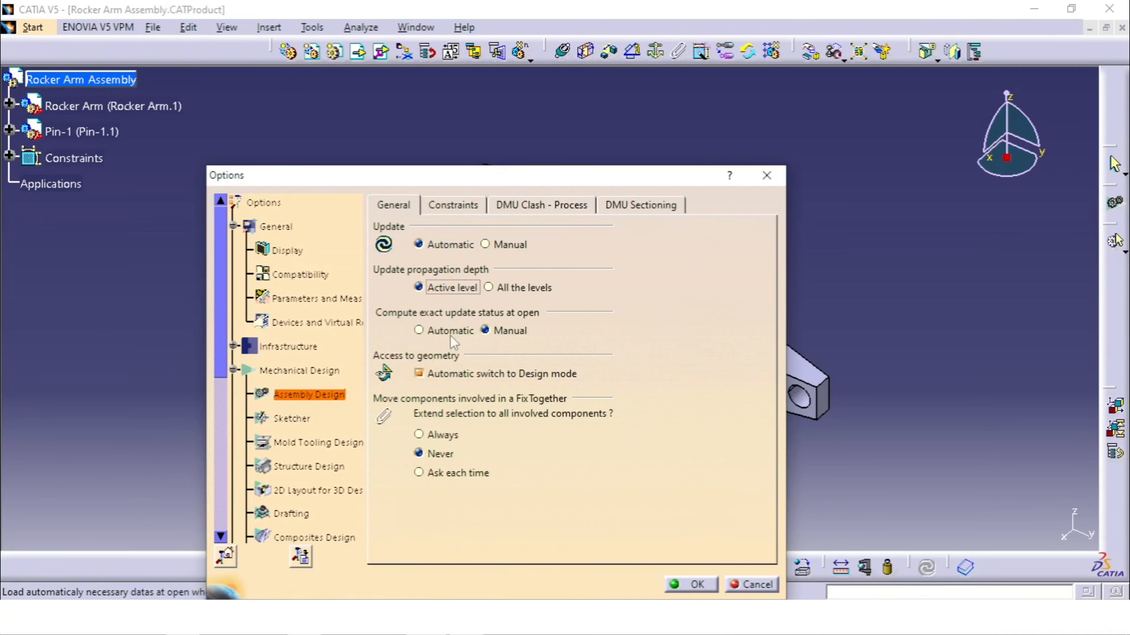
pyautogui.click(450, 332)
pyautogui.click(701, 591)
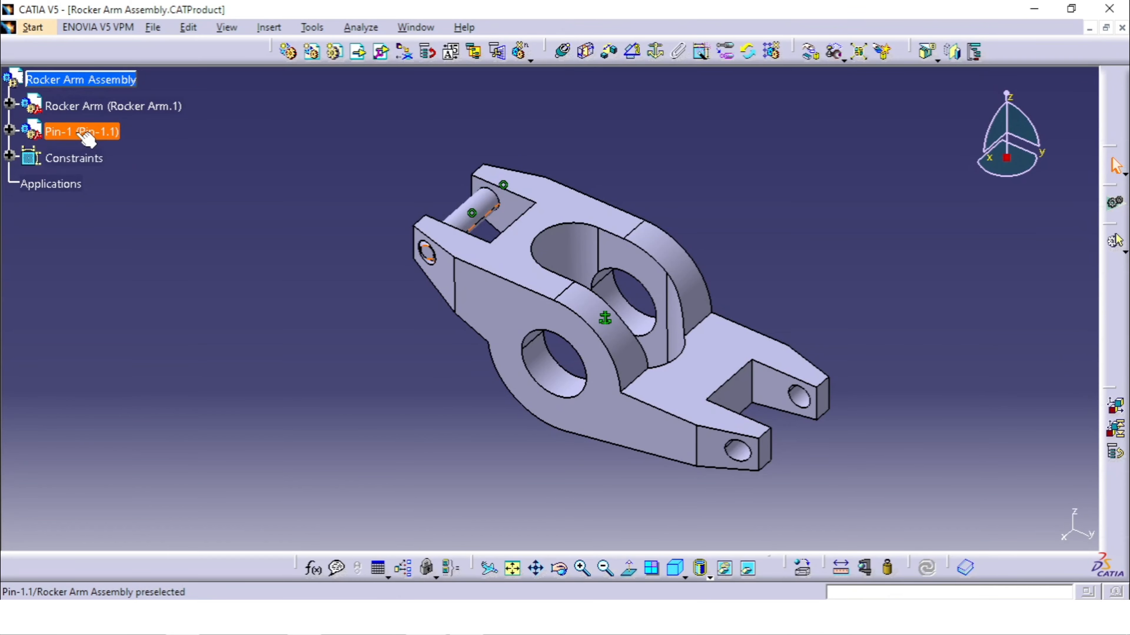
# Paste a second instance of Pin-1 into the Rocker Arm Assembly product
pyautogui.rightClick(117, 82)
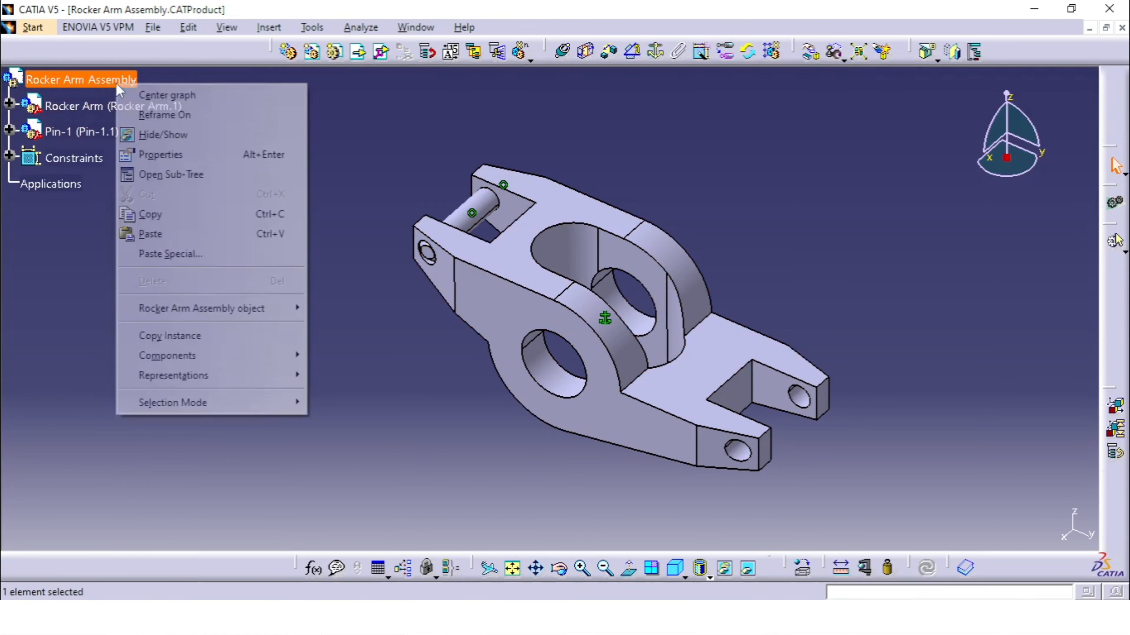
pyautogui.click(193, 232)
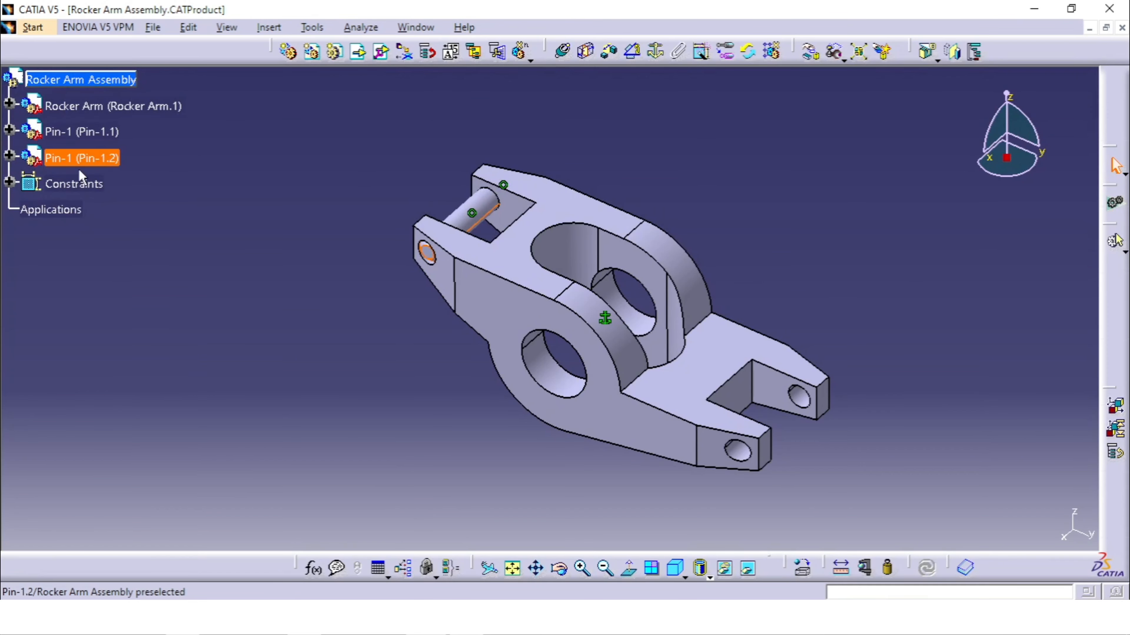
pyautogui.click(383, 250)
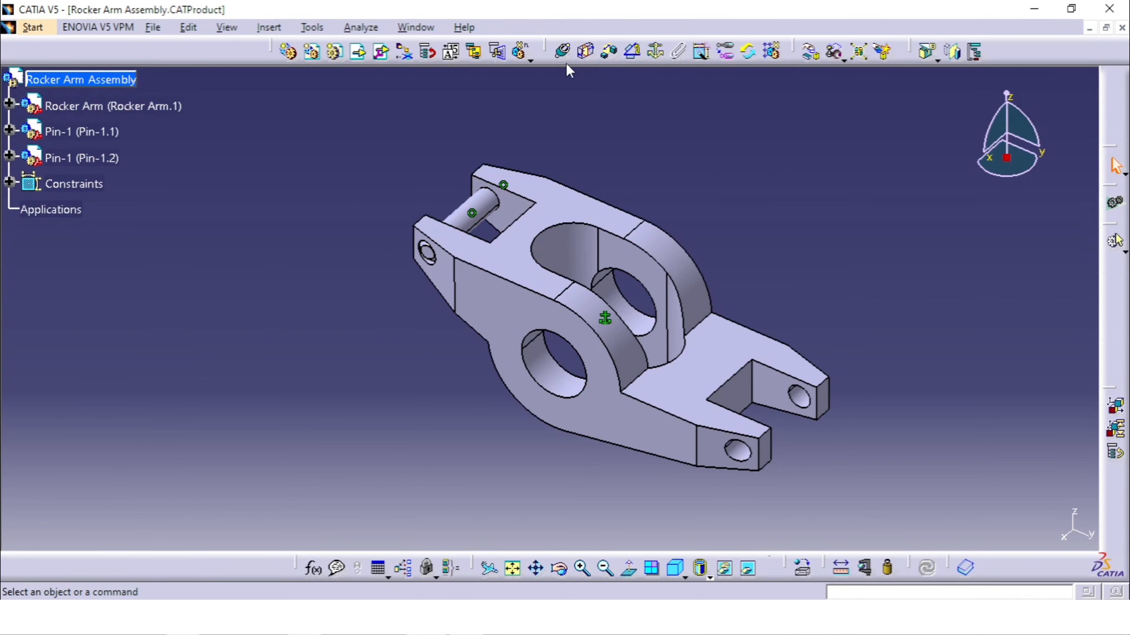
# Move the second pin along the Y axis with Manipulation, from the first pin to the middle of the rocker arm
pyautogui.click(811, 52)
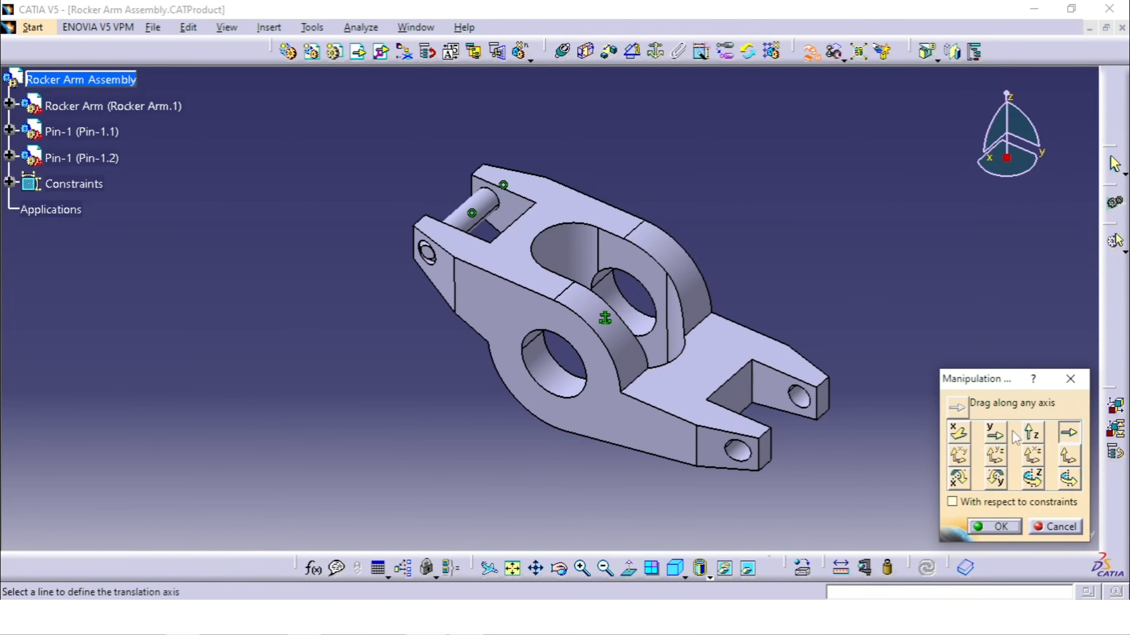
pyautogui.click(995, 432)
pyautogui.moveTo(478, 228); pyautogui.dragTo(658, 279)
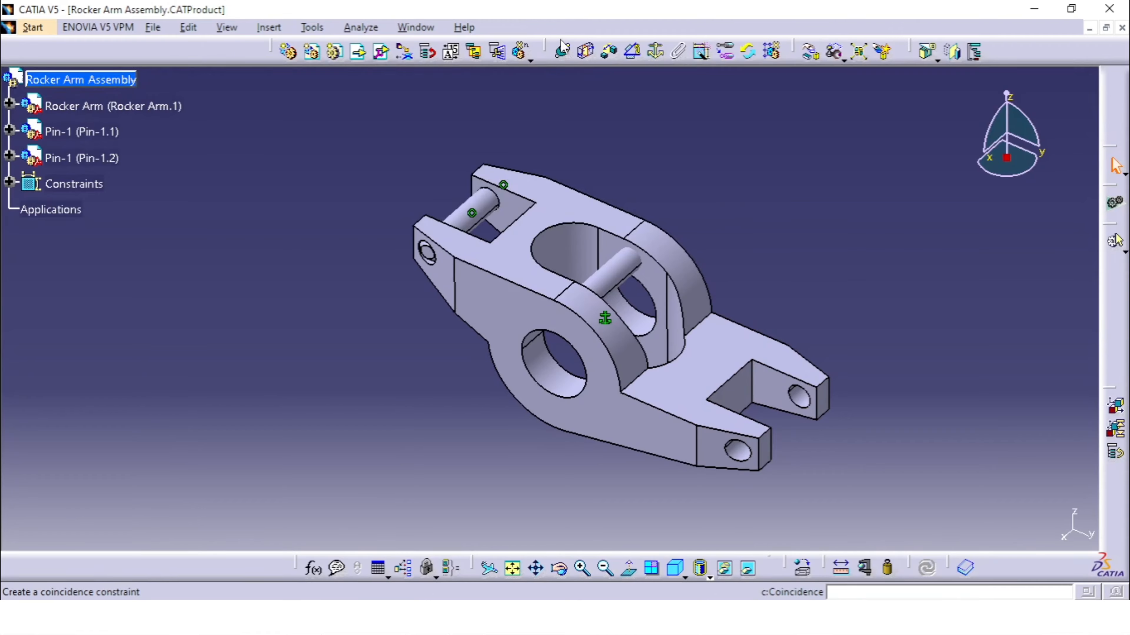
# Add a coincidence constraint between the second pin's axis and the small hole axis at the rocker arm's lower forked end
pyautogui.click(562, 50)
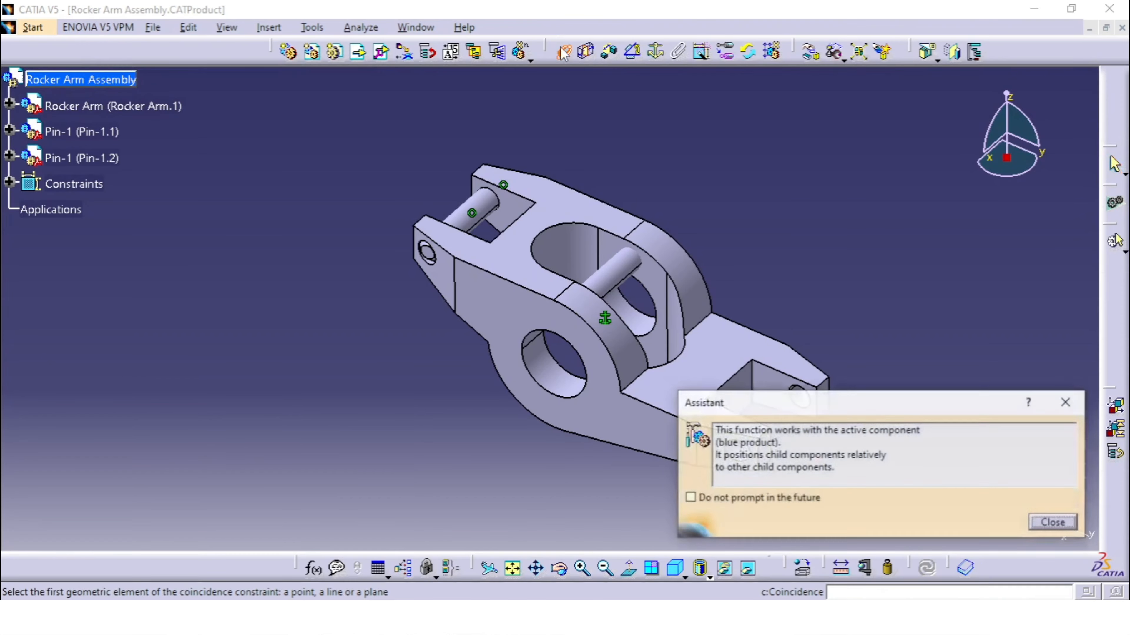
pyautogui.click(614, 288)
pyautogui.moveTo(653, 308); pyautogui.dragTo(564, 218, button='middle')
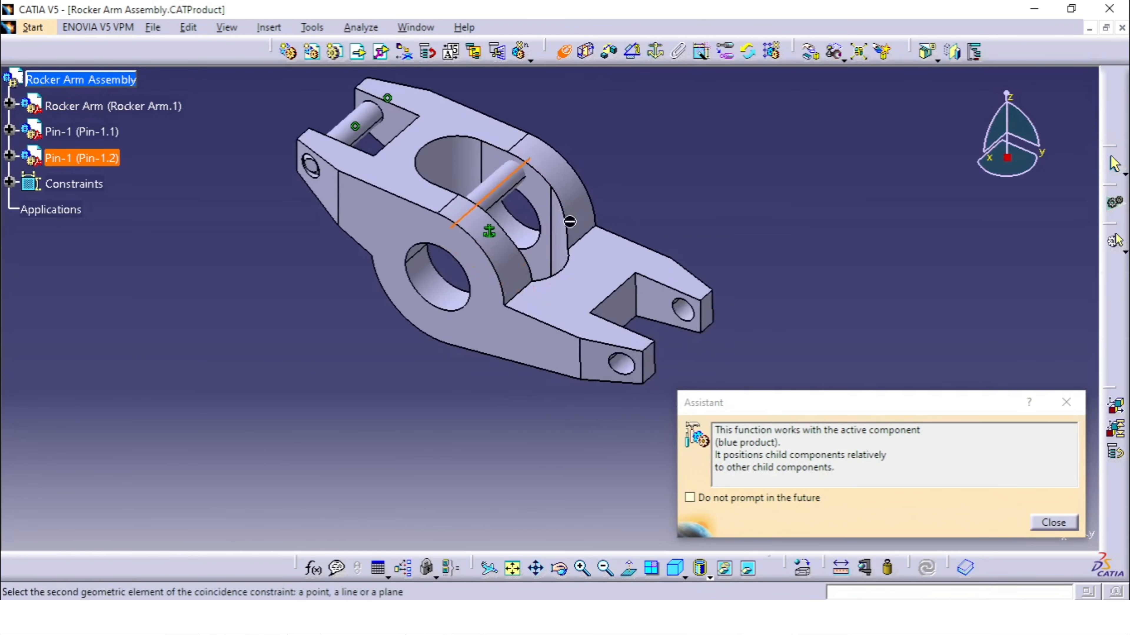
pyautogui.click(696, 315)
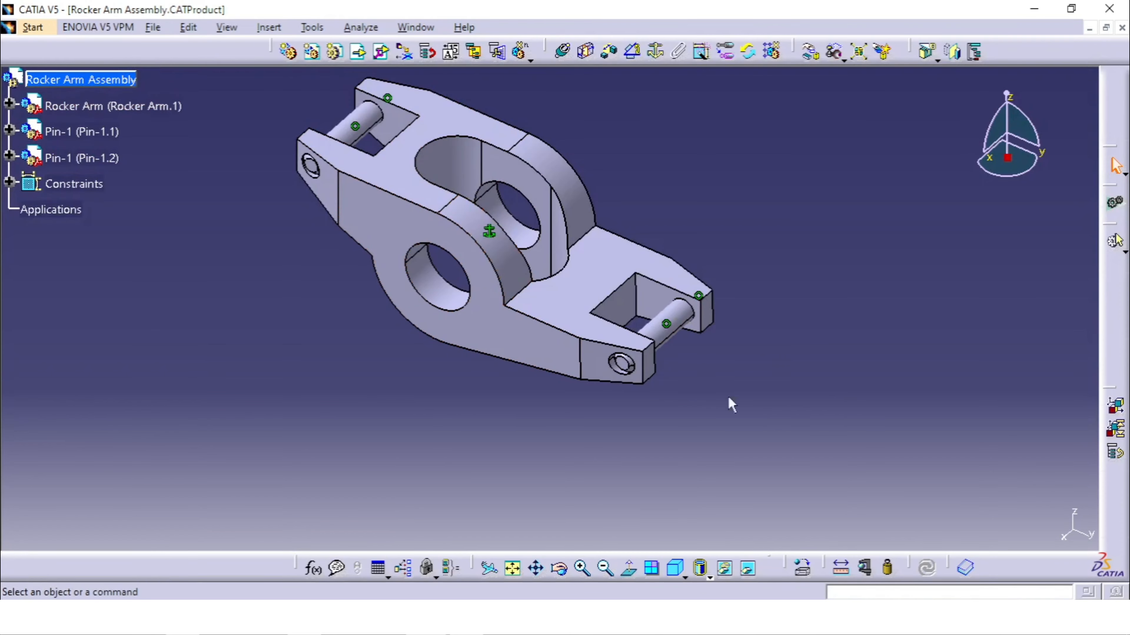
pyautogui.keyDown('ctrl'); pyautogui.moveTo(654, 399); pyautogui.dragTo(667, 414, button='middle'); pyautogui.keyUp('ctrl')
pyautogui.moveTo(471, 316); pyautogui.dragTo(547, 380, button='middle')
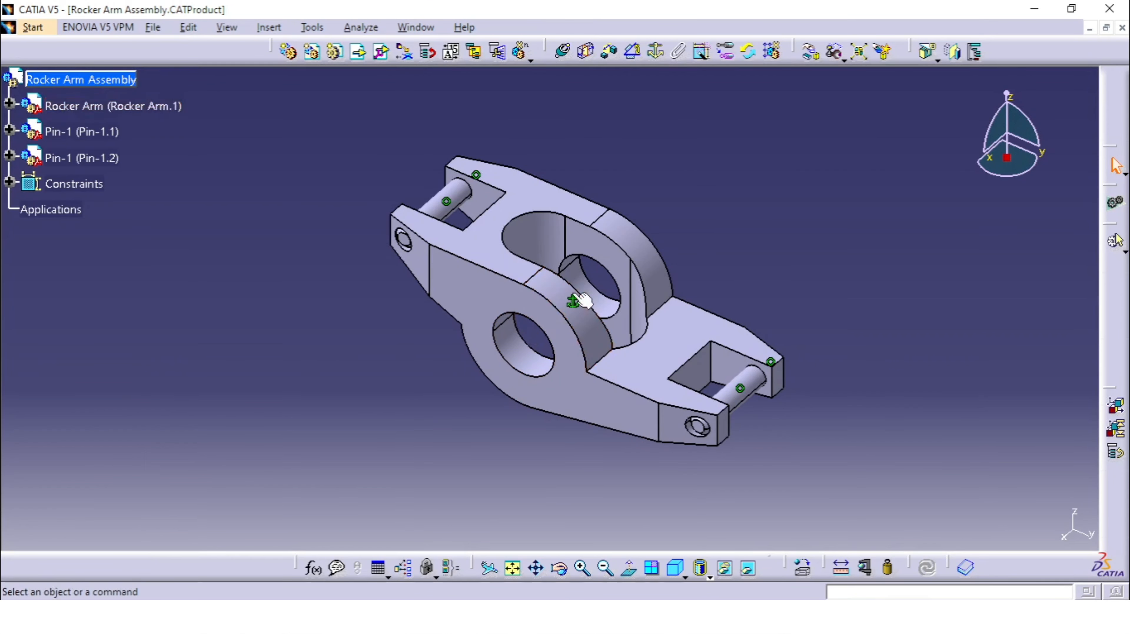
# Examine the remaining degrees of freedom of the first pin, including its rotation, and close the analysis
pyautogui.moveTo(471, 316); pyautogui.dragTo(514, 307, button='middle')
pyautogui.rightClick(81, 132)
pyautogui.click(458, 482)
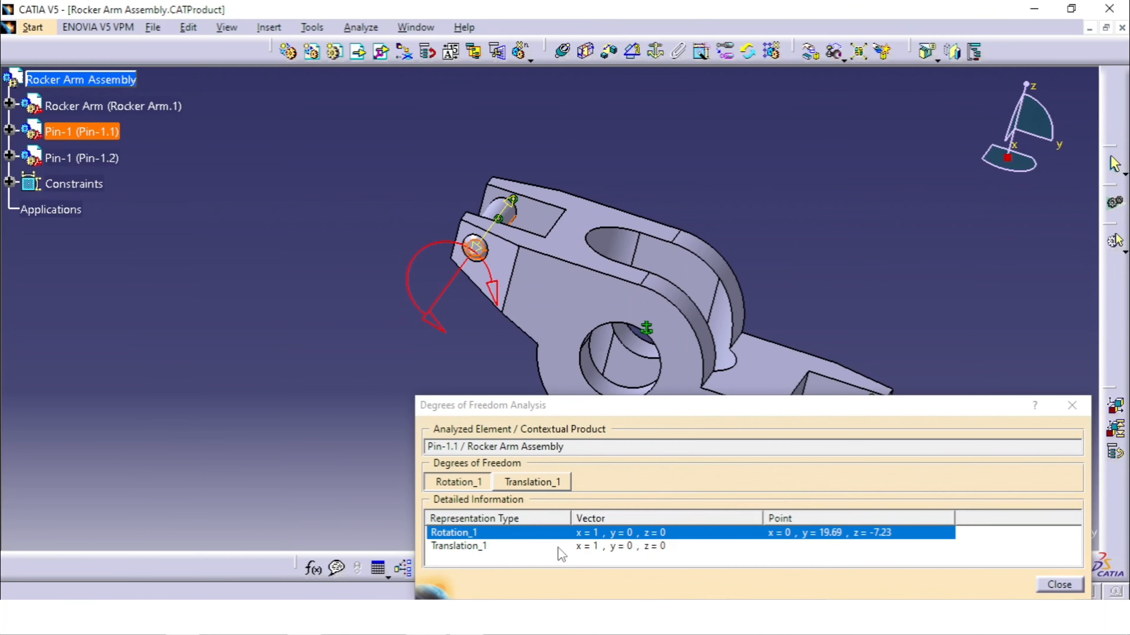
pyautogui.click(1059, 584)
# Expand the first pin in the specification tree and show its xy, yz and zx planes
pyautogui.click(9, 130)
pyautogui.click(27, 156)
pyautogui.click(103, 185)
pyautogui.keyDown('shift'); pyautogui.click(103, 235); pyautogui.keyUp('shift')
pyautogui.click(724, 568)
pyautogui.moveTo(537, 319)
pyautogui.mouseDown(button='middle')
pyautogui.moveTo(484, 349)
pyautogui.moveTo(529, 324)
pyautogui.mouseUp(button='middle')
# Expand the Rocker Arm part in the specification tree and show its xy, yz and zx planes
pyautogui.click(10, 103)
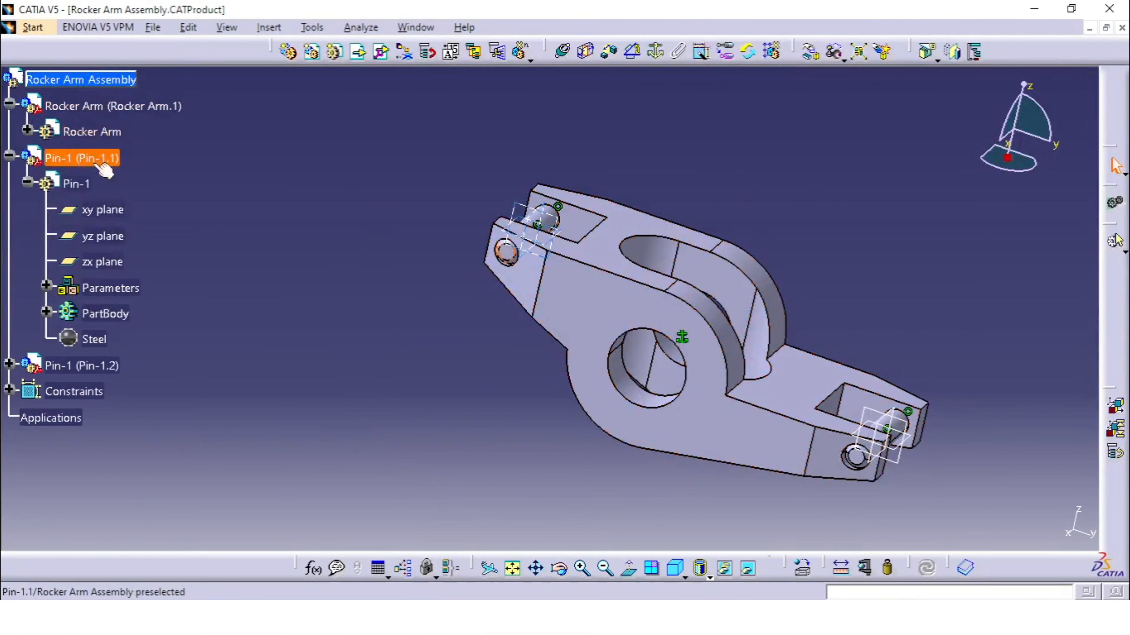
pyautogui.click(27, 130)
pyautogui.click(108, 160)
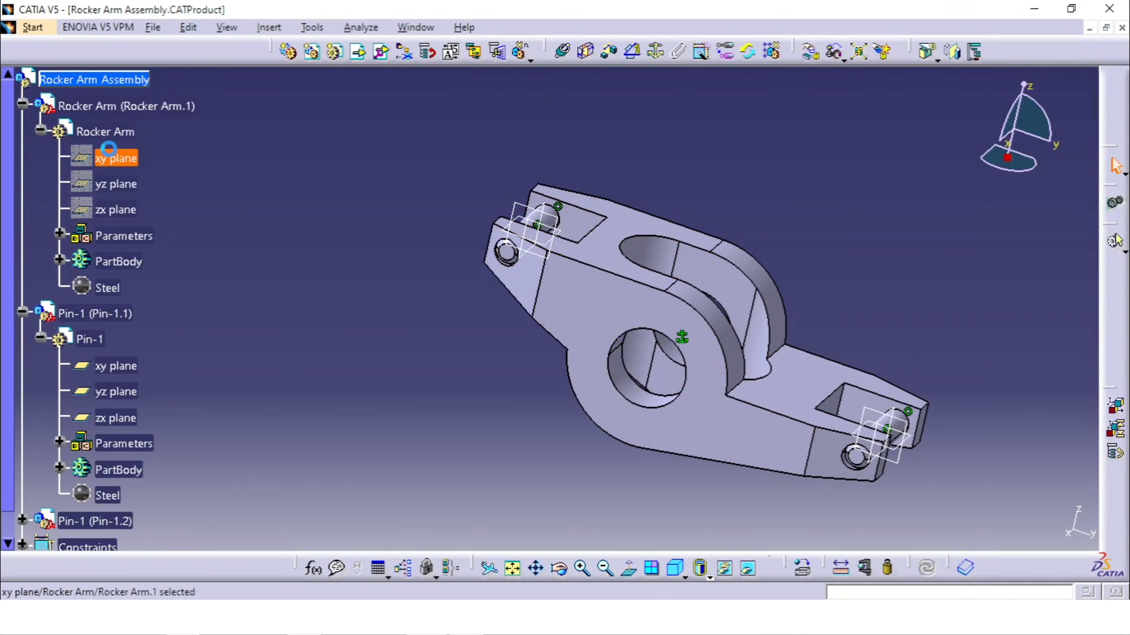
pyautogui.keyDown('shift'); pyautogui.click(131, 212); pyautogui.keyUp('shift')
pyautogui.rightClick(130, 213)
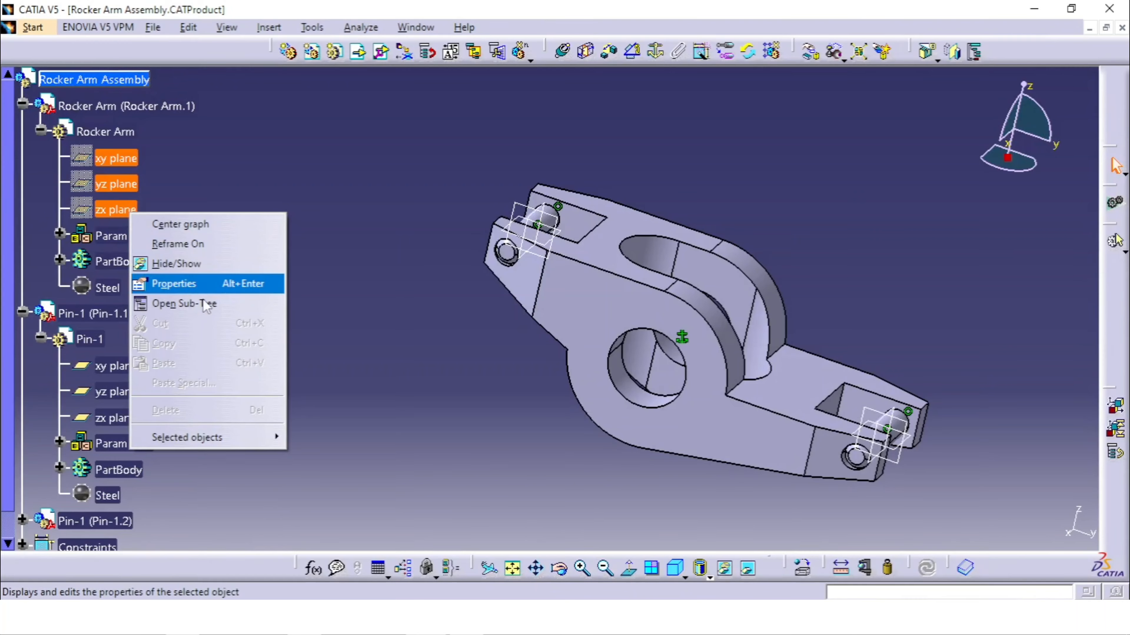
pyautogui.click(183, 264)
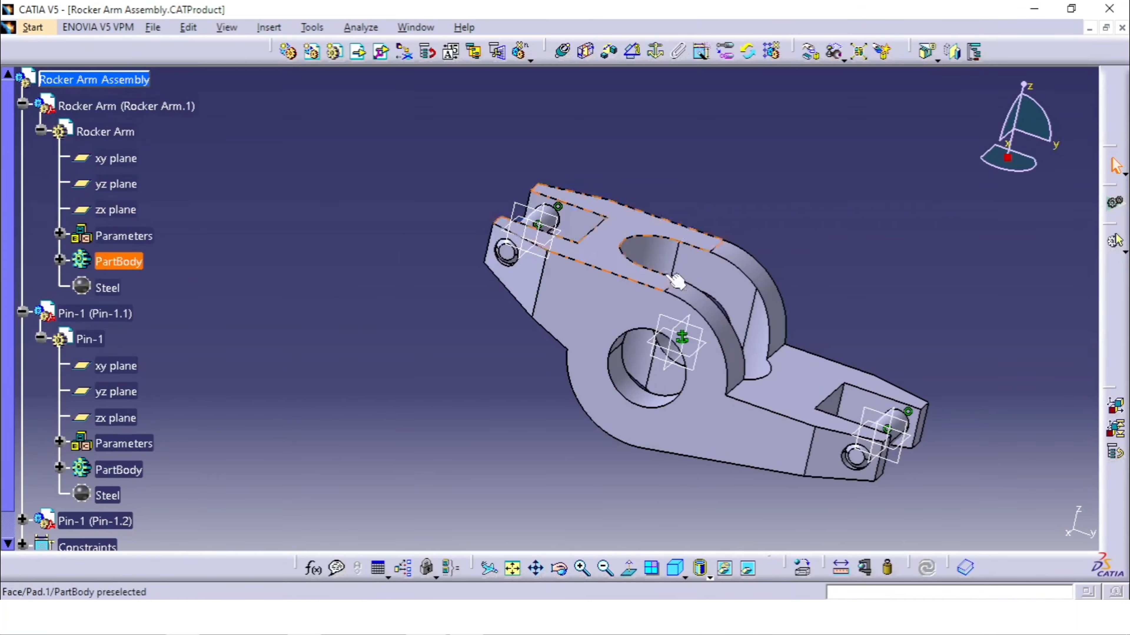
pyautogui.moveTo(749, 207); pyautogui.dragTo(444, 406, button='middle')
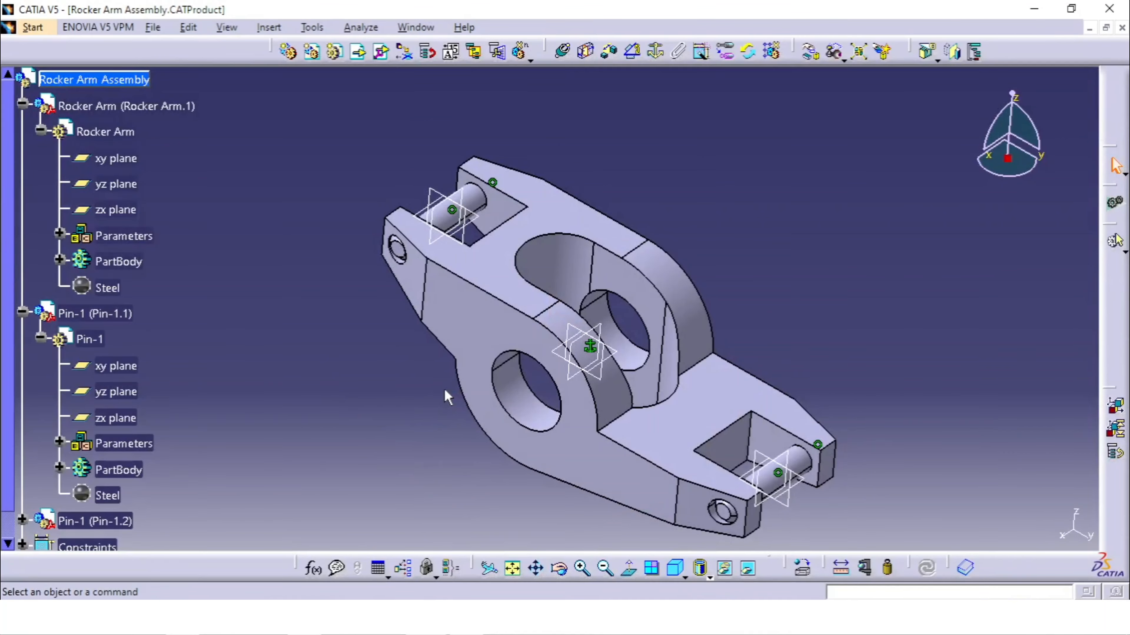